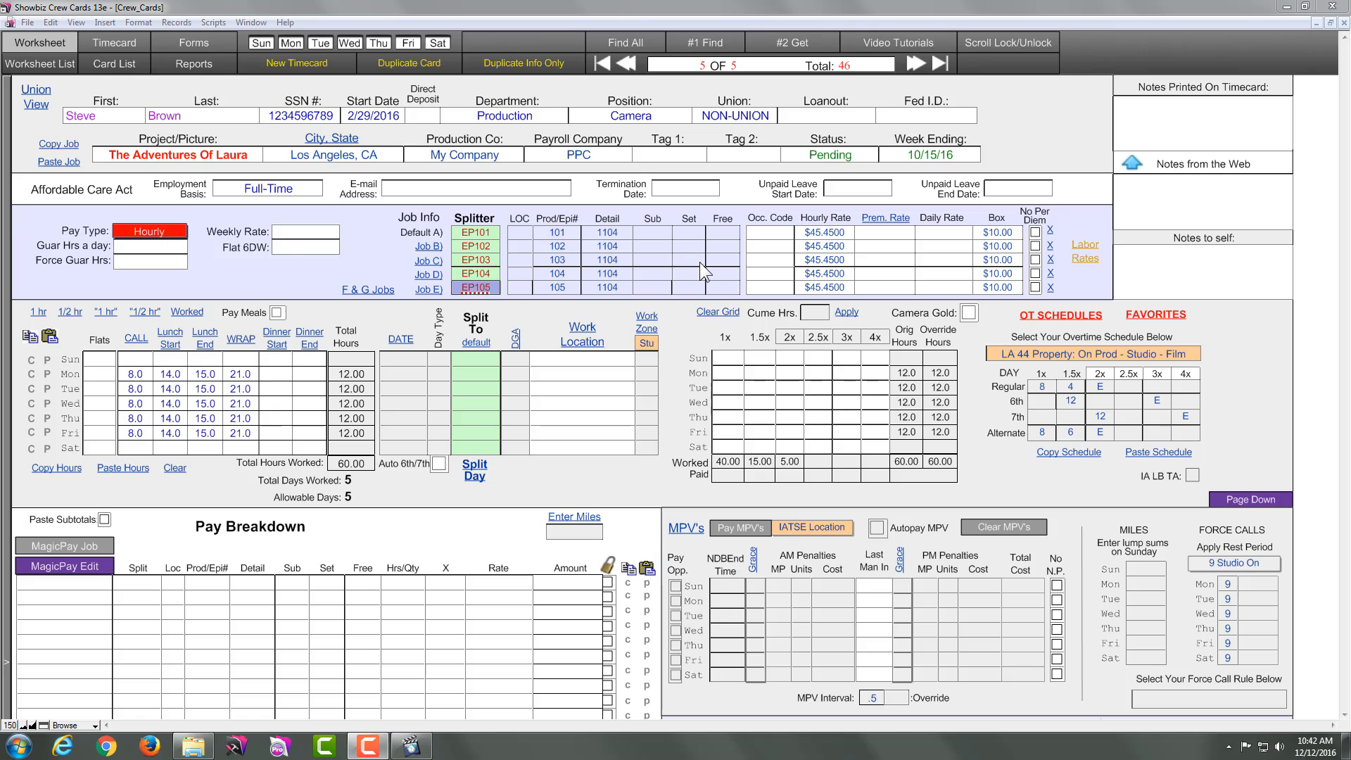
Assign the splits EP101, EP102, EP103, EP104 and EP105 to Monday through Friday, one per day in order
{"action": "left_click", "coordinate": [482, 233]}
{"action": "left_click", "coordinate": [483, 245]}
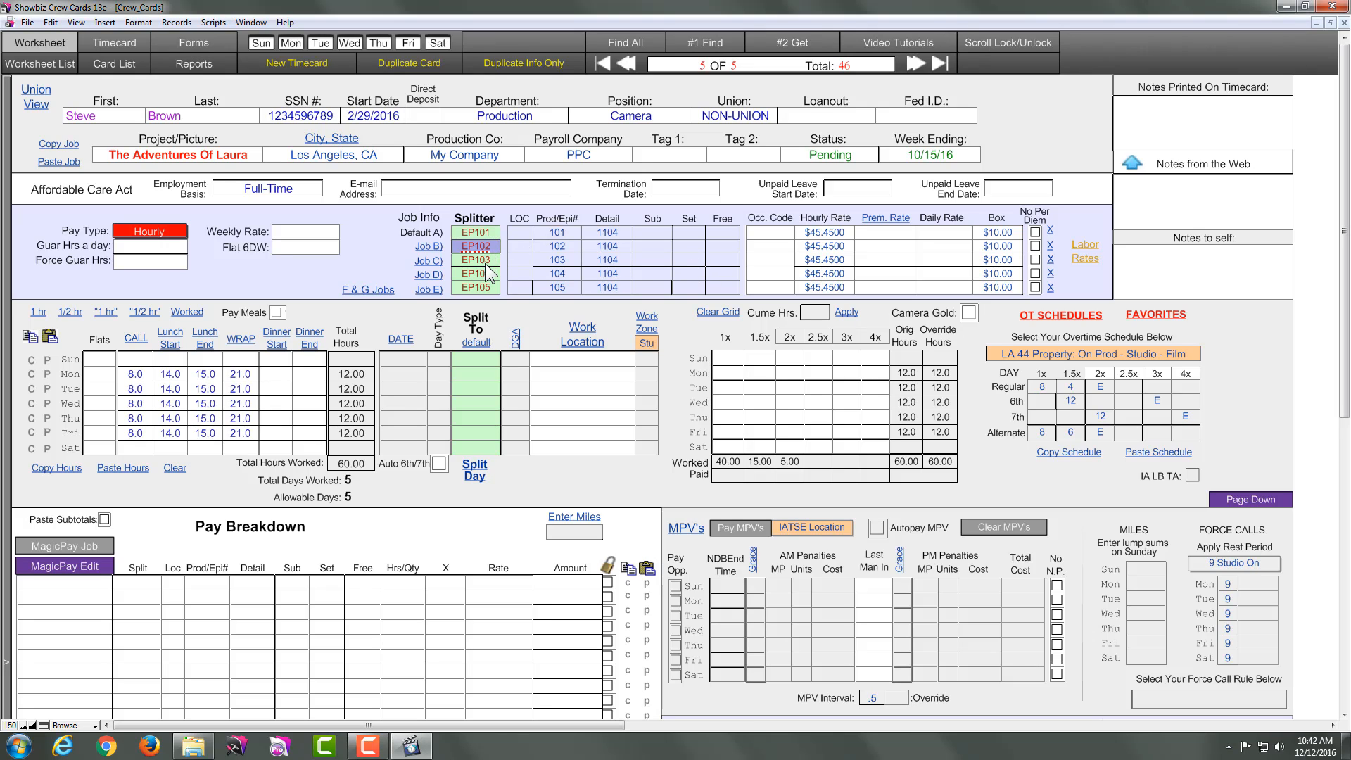
{"action": "left_click", "coordinate": [484, 261]}
{"action": "left_click", "coordinate": [474, 235]}
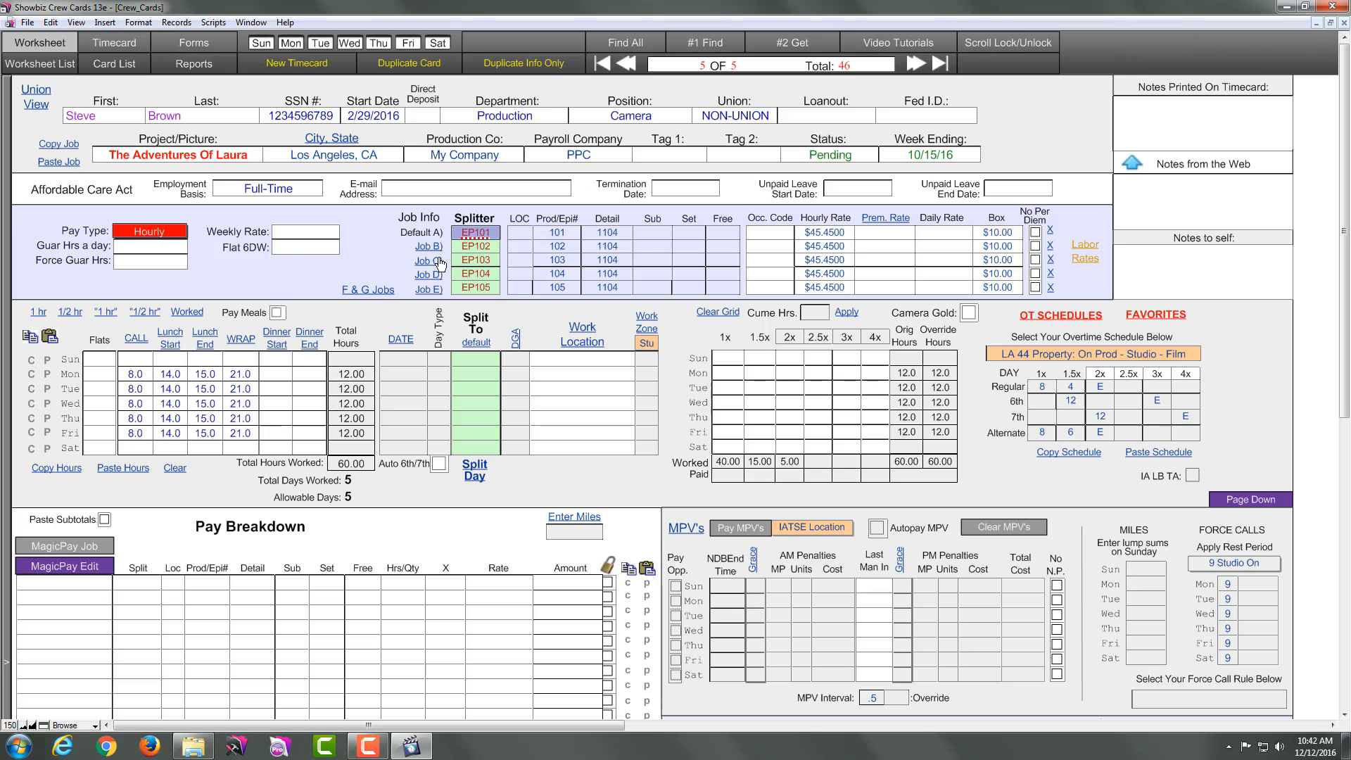
{"action": "left_click_drag", "start_coordinate": [470, 242], "coordinate": [483, 382]}
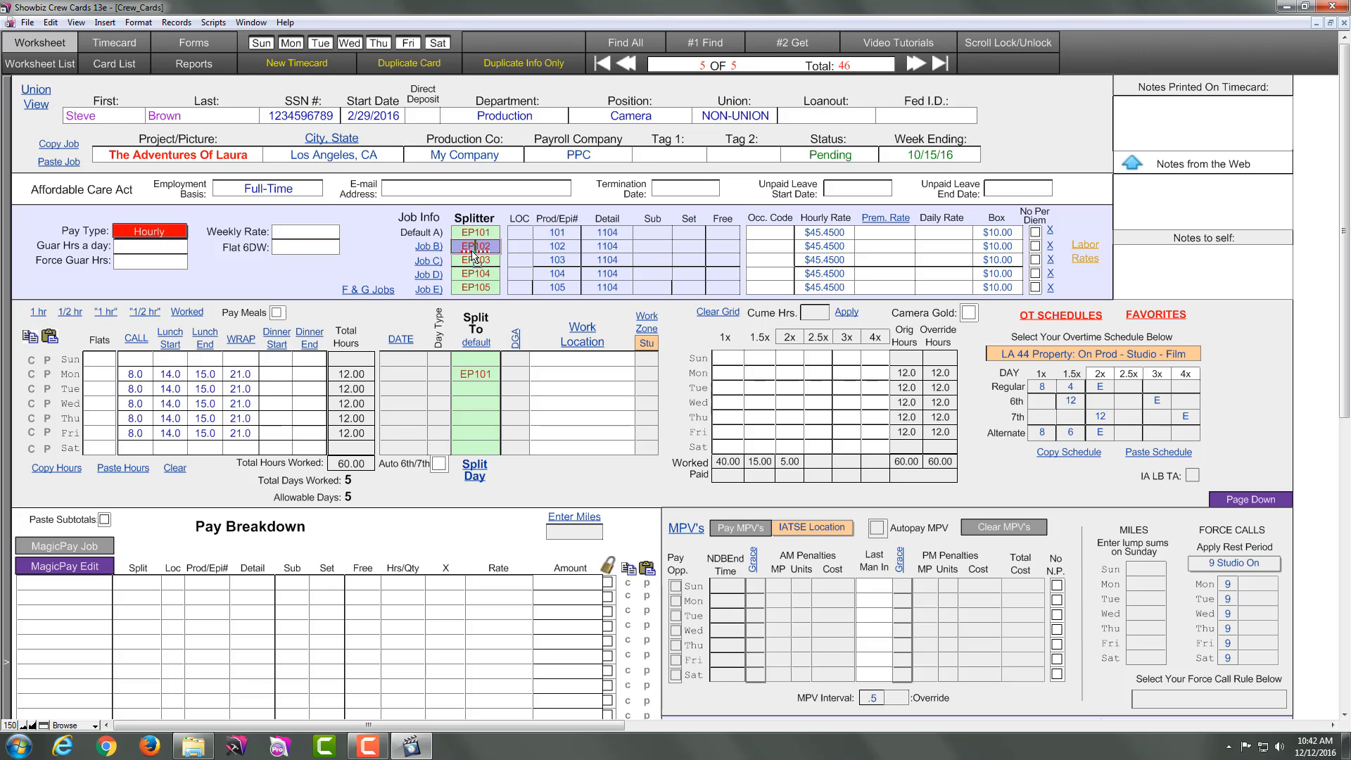
{"action": "left_click_drag", "start_coordinate": [470, 243], "coordinate": [483, 405]}
{"action": "left_click_drag", "start_coordinate": [475, 261], "coordinate": [477, 403]}
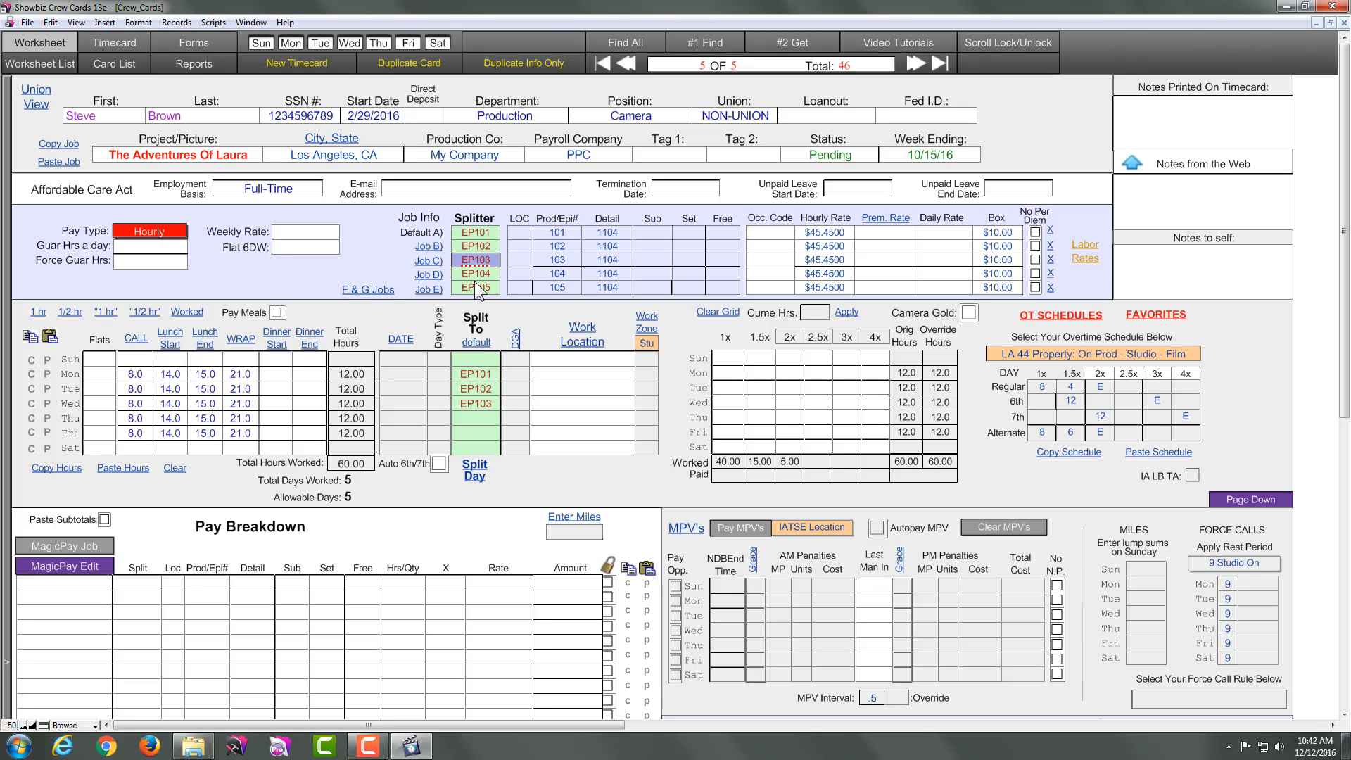
{"action": "left_click_drag", "start_coordinate": [479, 303], "coordinate": [470, 434]}
{"action": "type", "text": "E"}
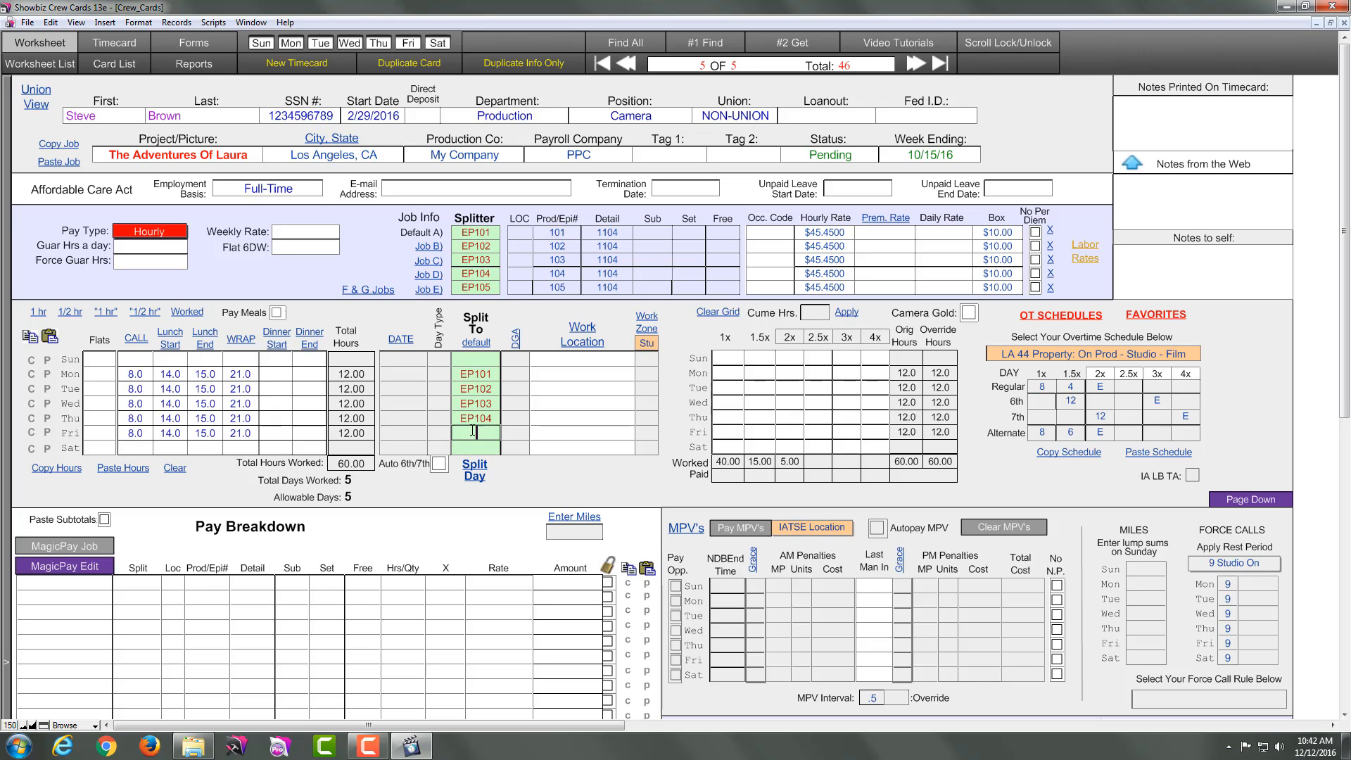
{"action": "type", "text": "P105"}
{"action": "left_click", "coordinate": [514, 486]}
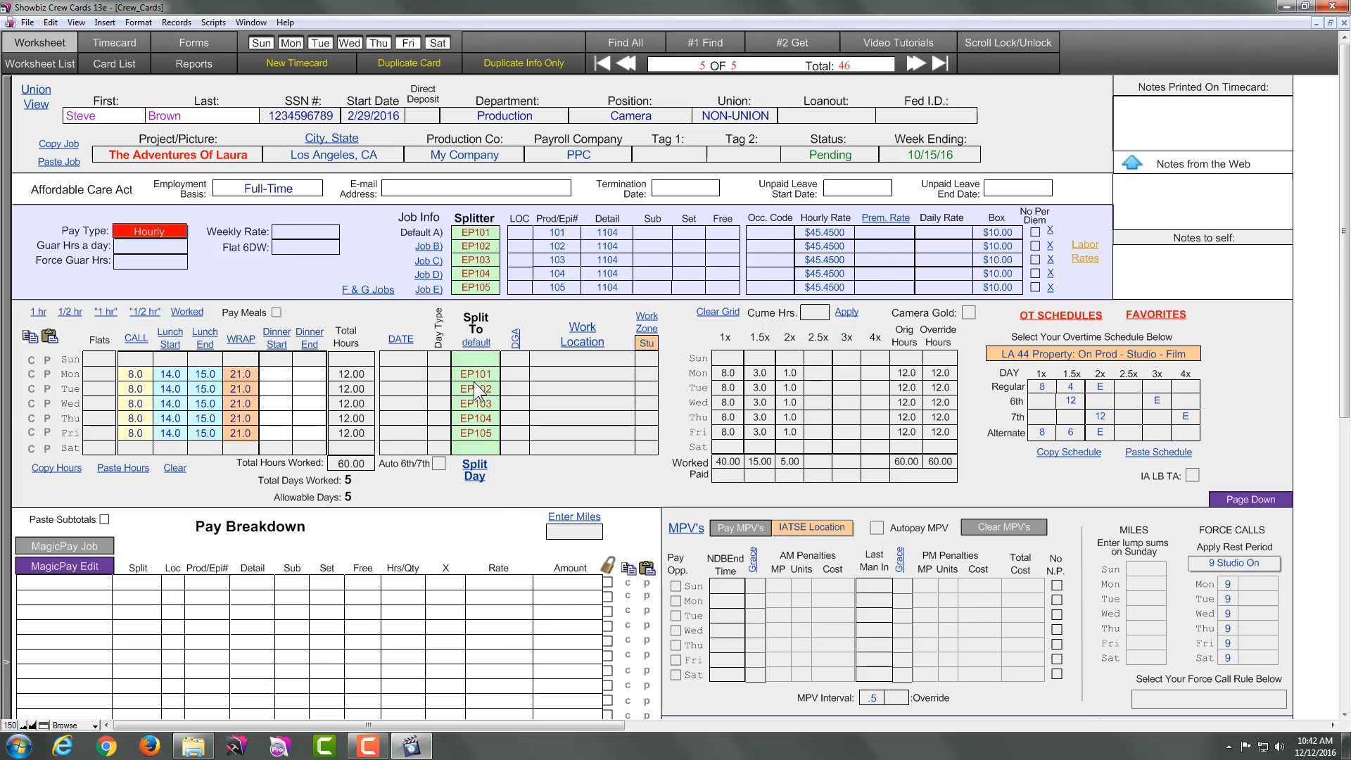
Calculate the pay breakdown by job with MagicPay Job and review the lines for each episode
{"action": "left_click", "coordinate": [91, 547]}
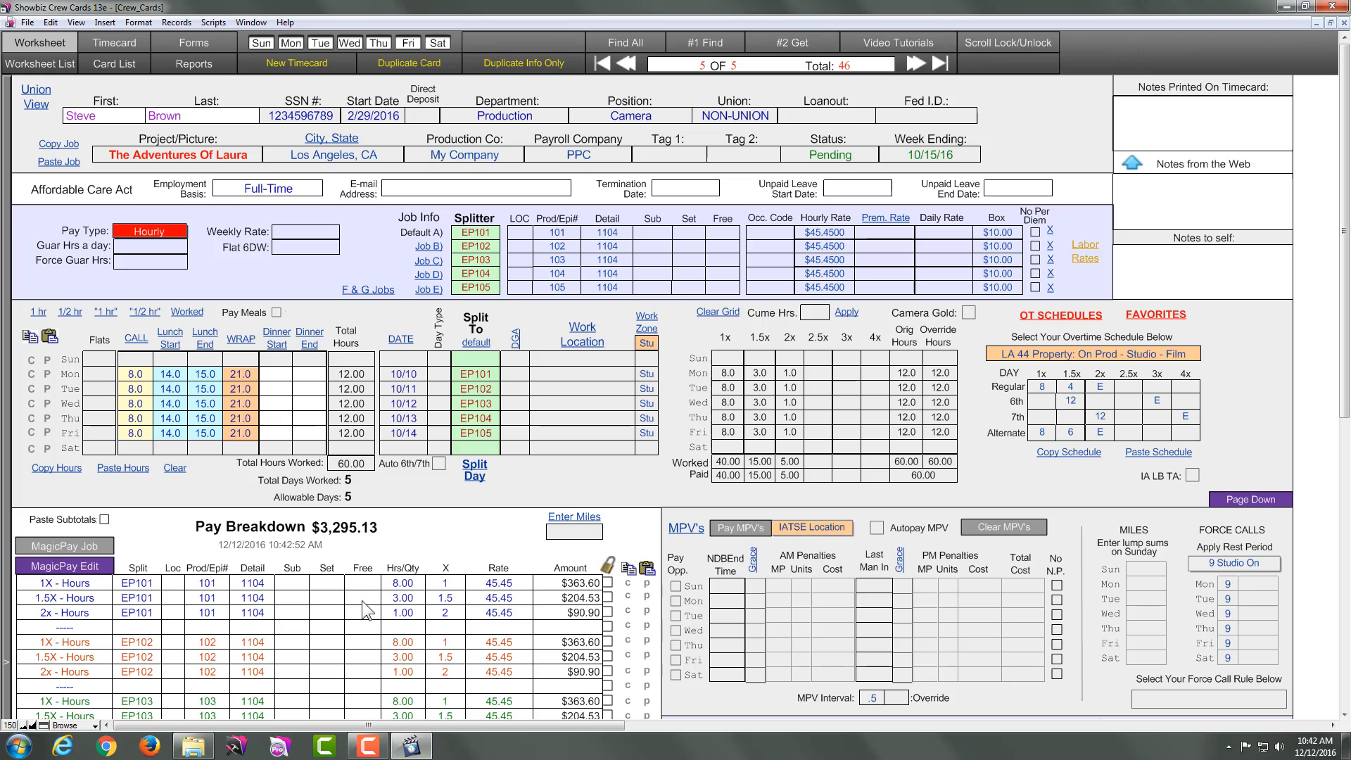
{"action": "scroll", "coordinate": [1256, 295], "scroll_direction": "down", "scroll_amount": 3}
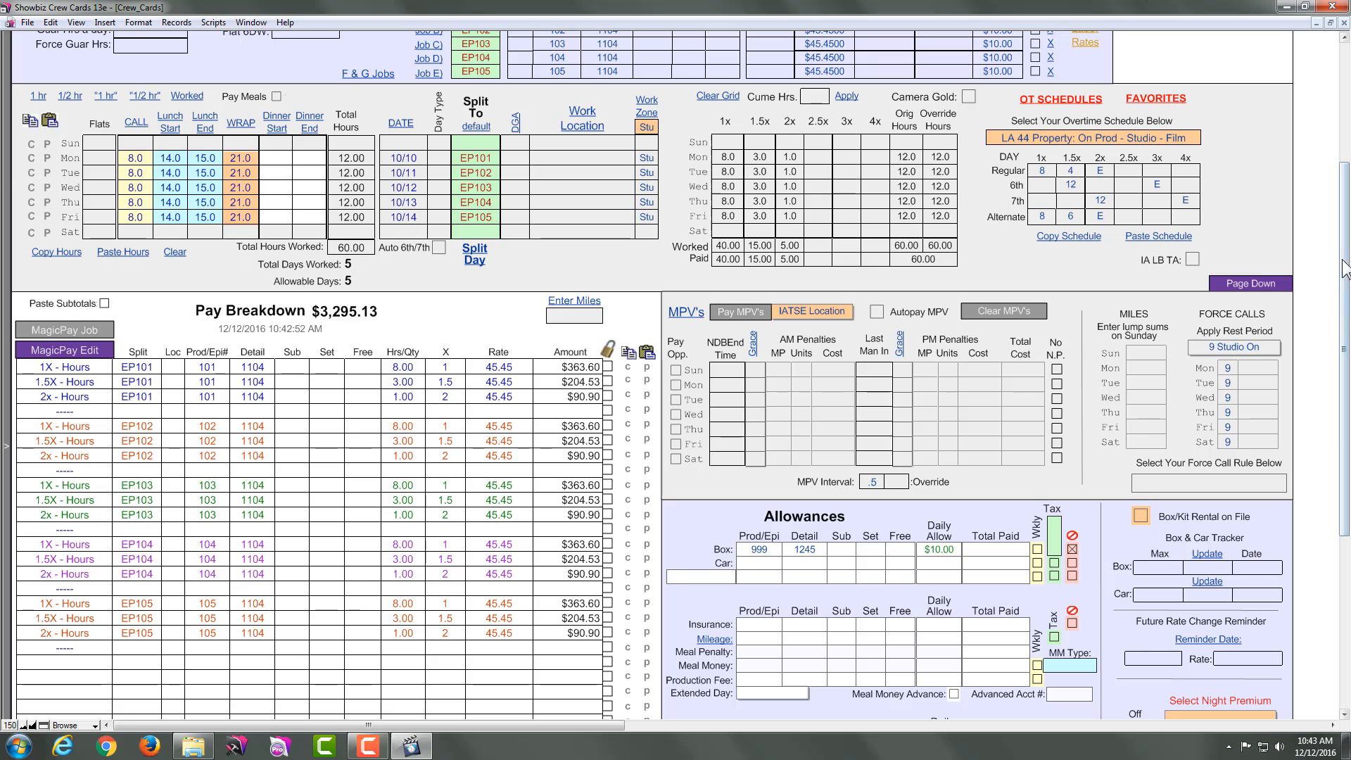
{"action": "left_click_drag", "start_coordinate": [1345, 260], "coordinate": [1345, 153]}
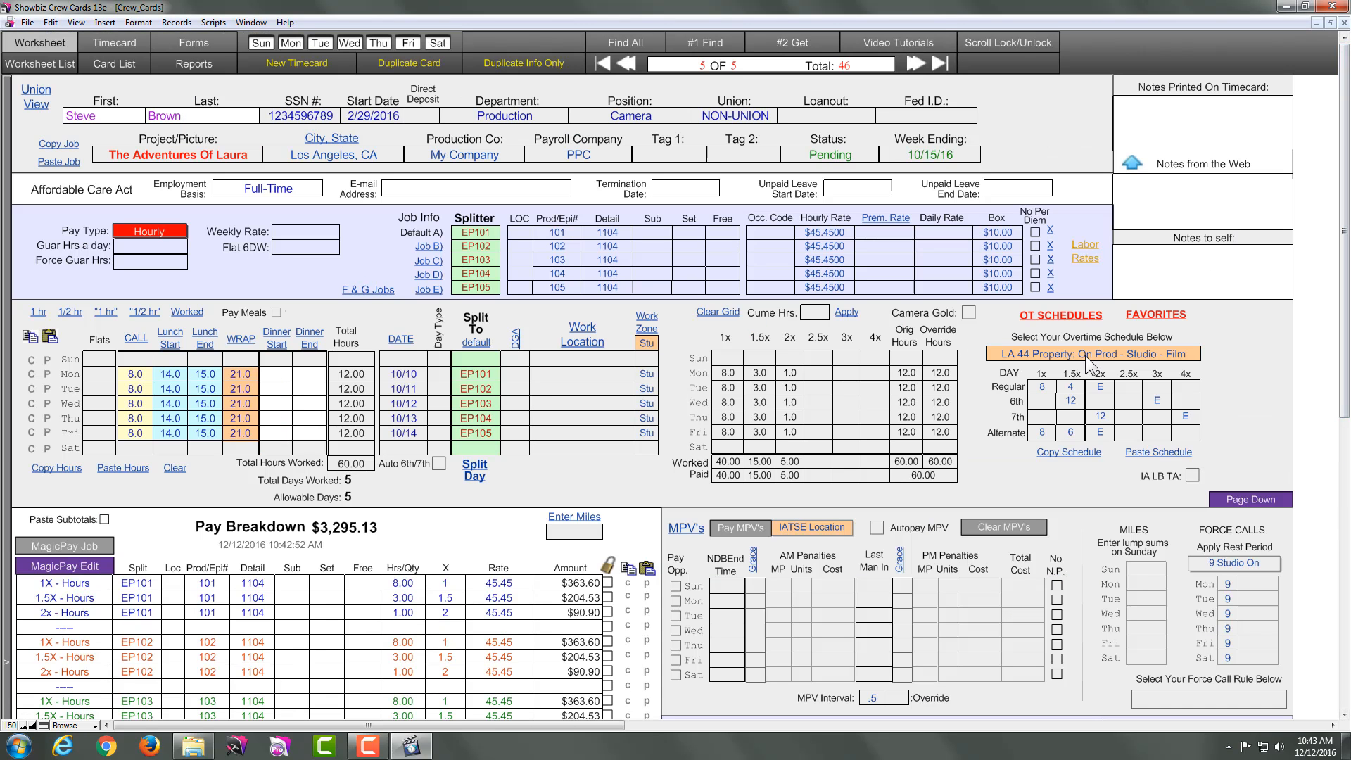
Rename Job E's splitter to RERATE and set its hourly rate to 55.55 and its box allowance to 15
{"action": "left_click", "coordinate": [484, 288]}
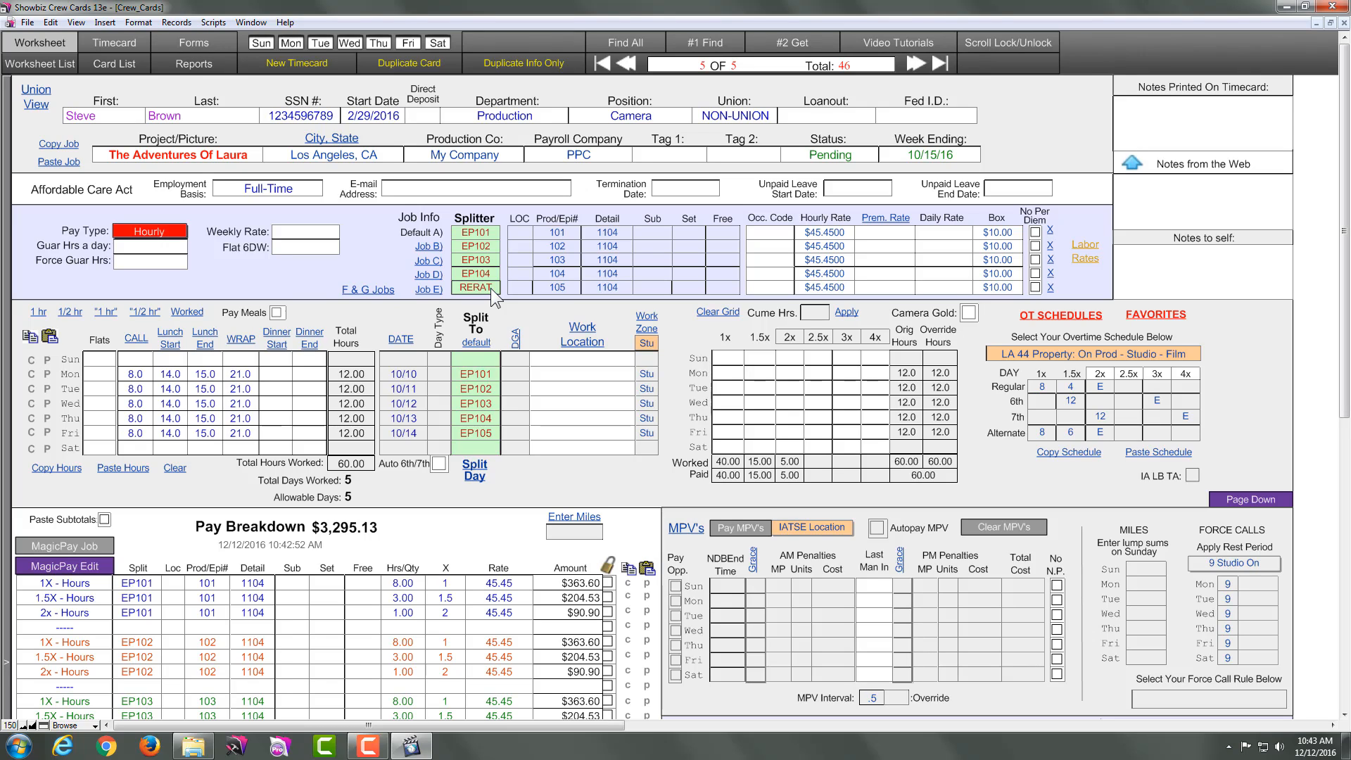
{"action": "left_click", "coordinate": [833, 287]}
{"action": "type", "text": "5."}
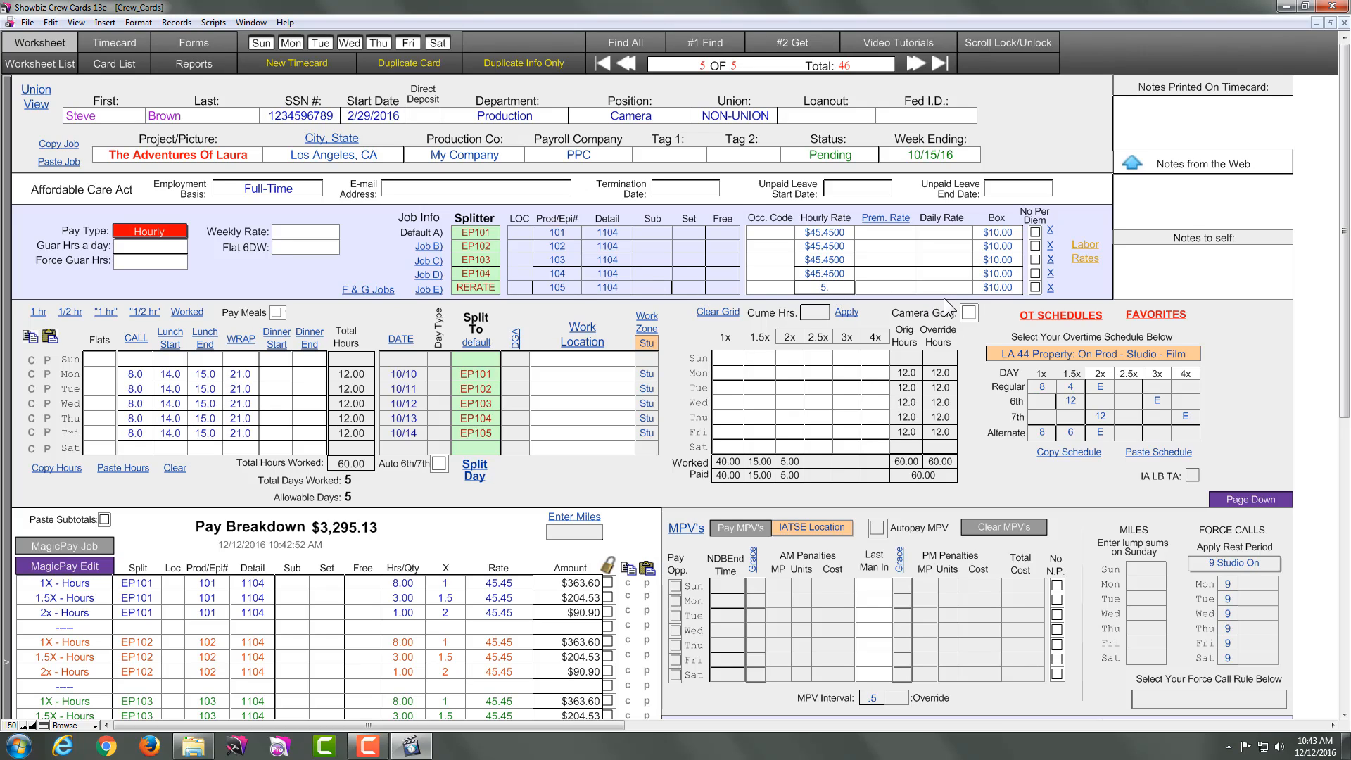
{"action": "key", "text": "BackSpace"}
{"action": "type", "text": "5.55"}
{"action": "left_click", "coordinate": [987, 287]}
{"action": "type", "text": "15"}
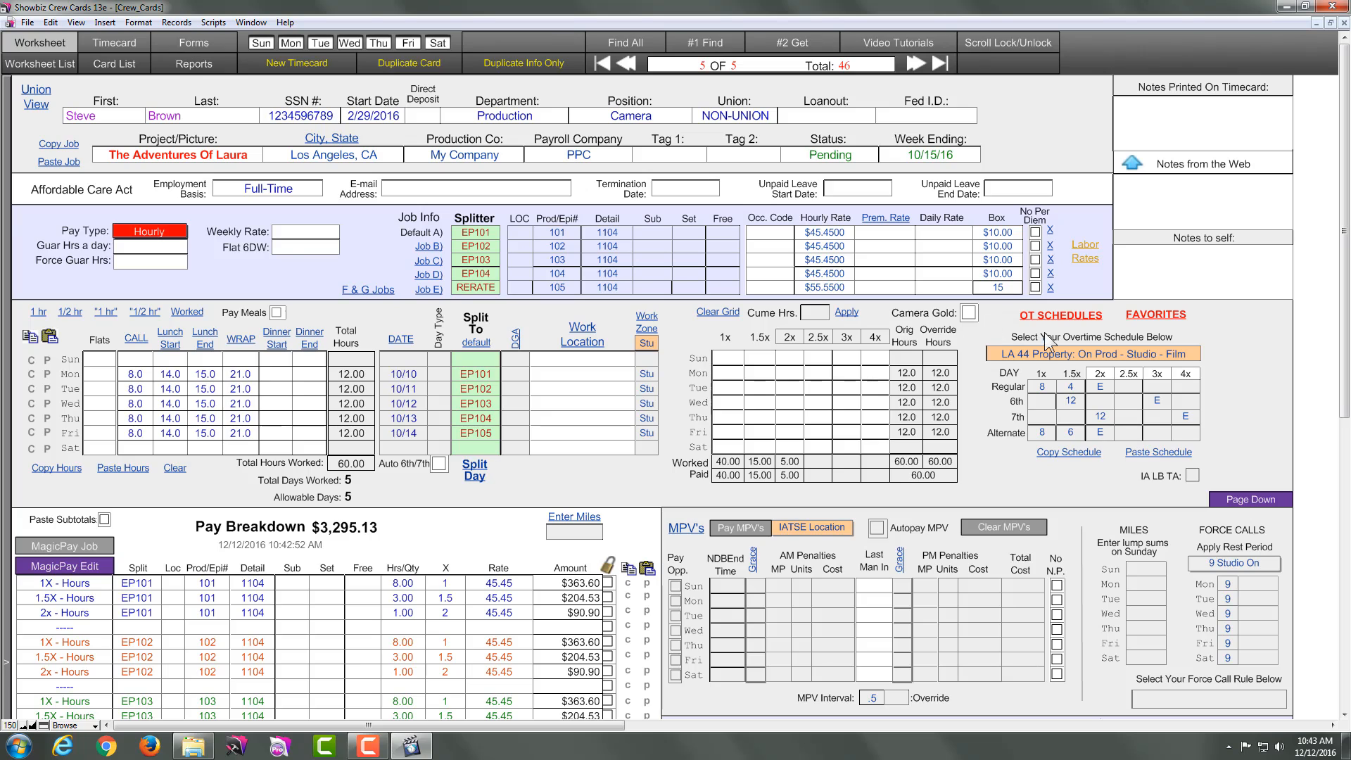
{"action": "left_click", "coordinate": [1260, 332]}
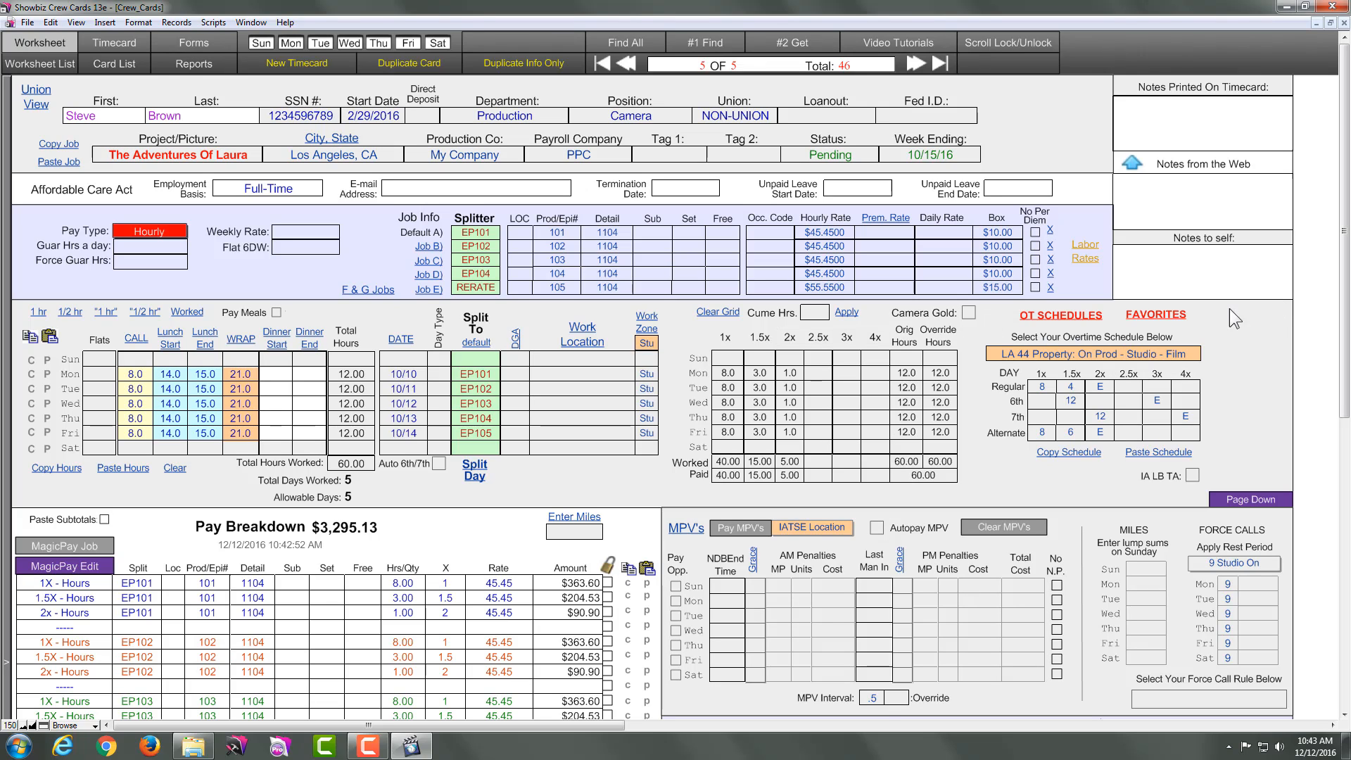
Replace Friday's split with RERATE and recalculate the pay breakdown with MagicPay Job
{"action": "left_click", "coordinate": [470, 434]}
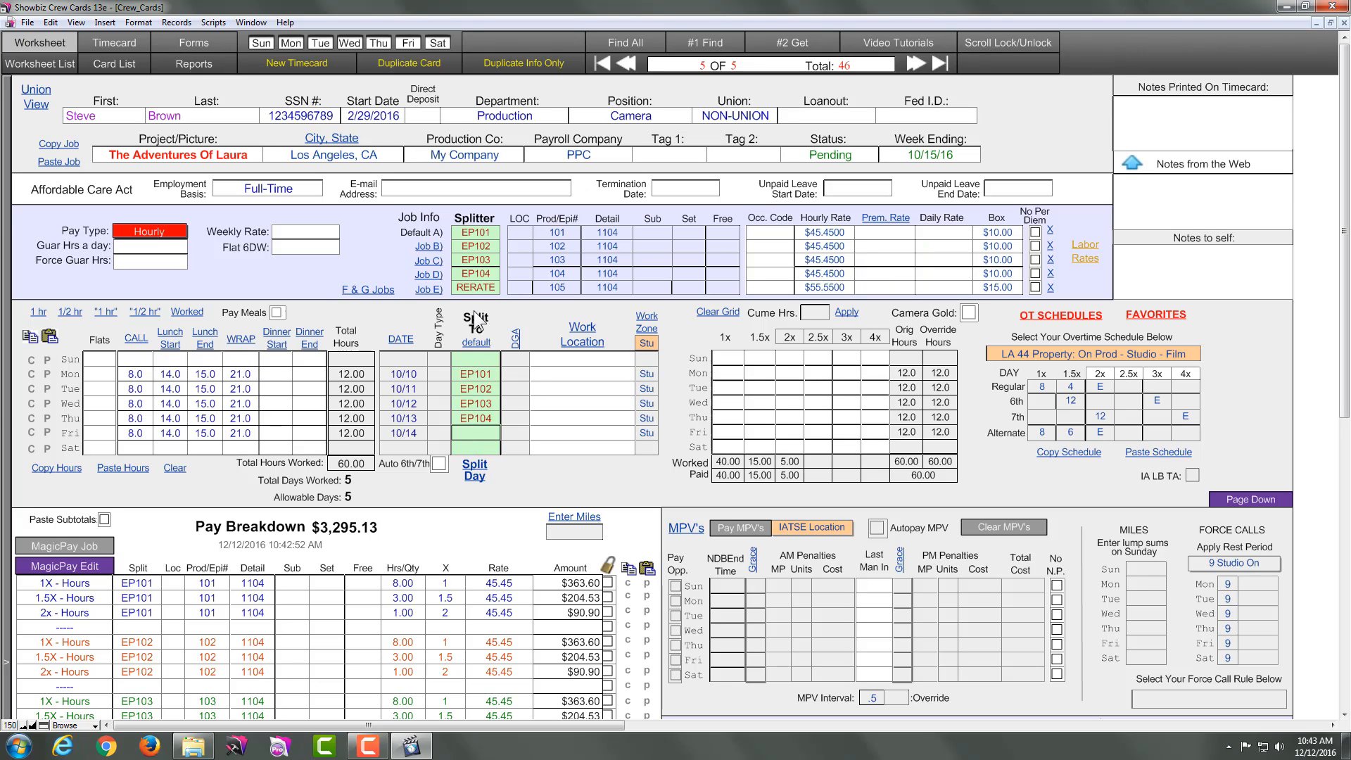
{"action": "left_click", "coordinate": [472, 285]}
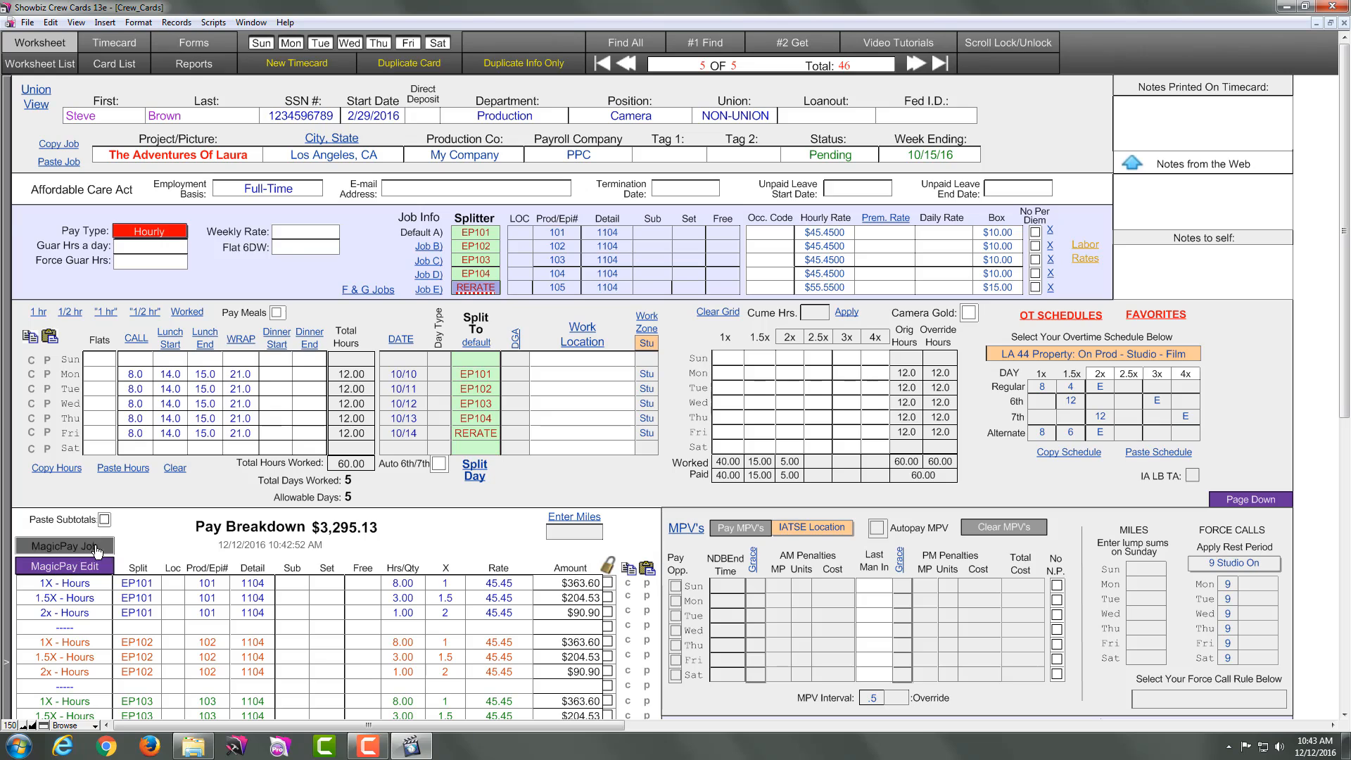
{"action": "left_click", "coordinate": [345, 534]}
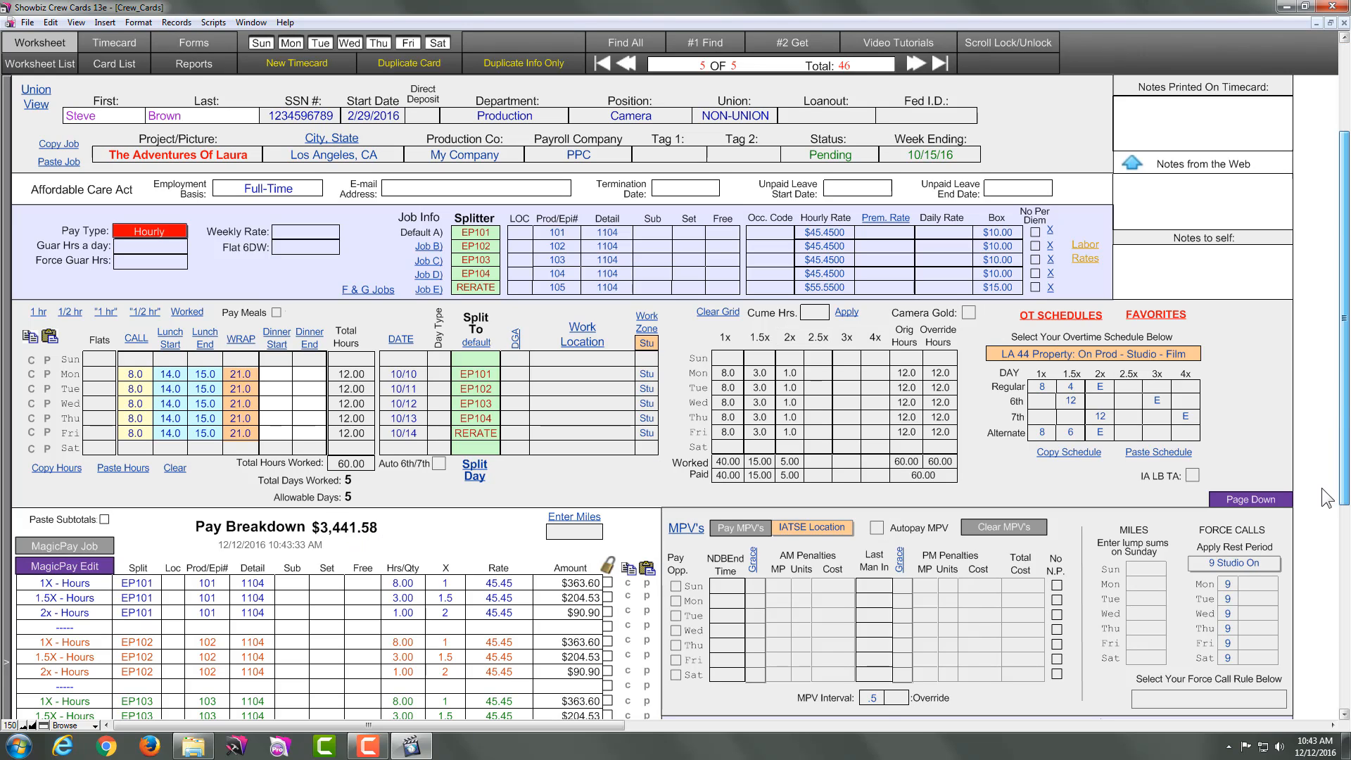
{"action": "scroll", "coordinate": [1333, 535], "scroll_direction": "down", "scroll_amount": 5}
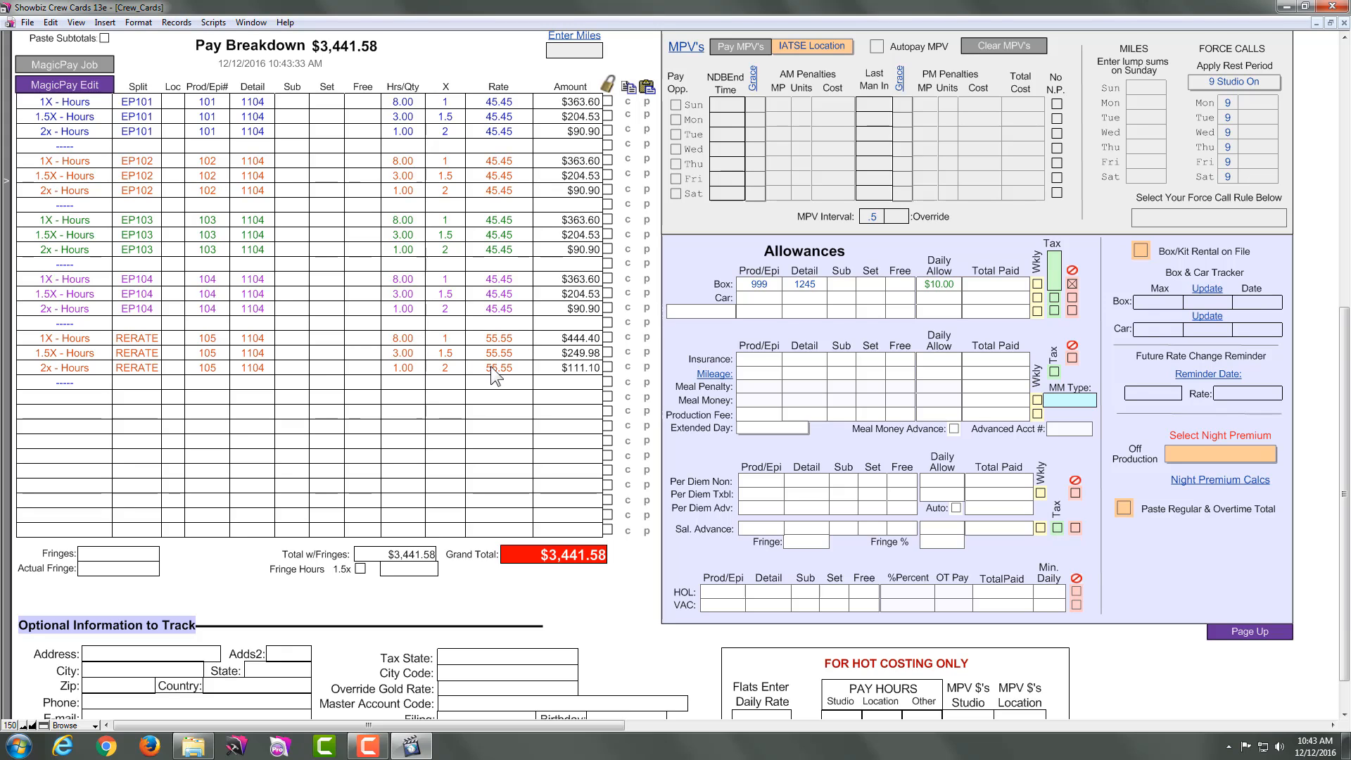
{"action": "left_click_drag", "start_coordinate": [1343, 341], "coordinate": [1349, 76]}
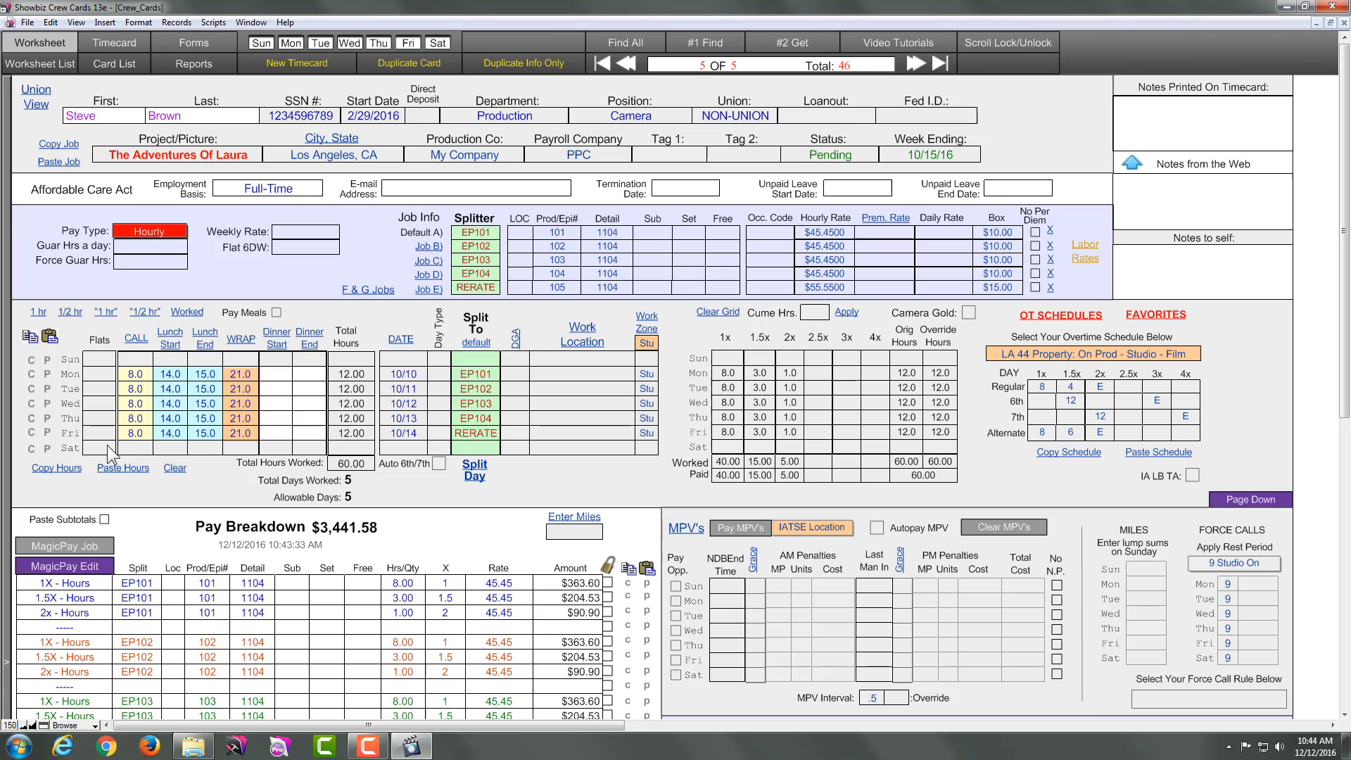
Copy Friday's hours to Saturday and set Saturday's day type to 6th
{"action": "left_click", "coordinate": [31, 433]}
{"action": "left_click", "coordinate": [47, 448]}
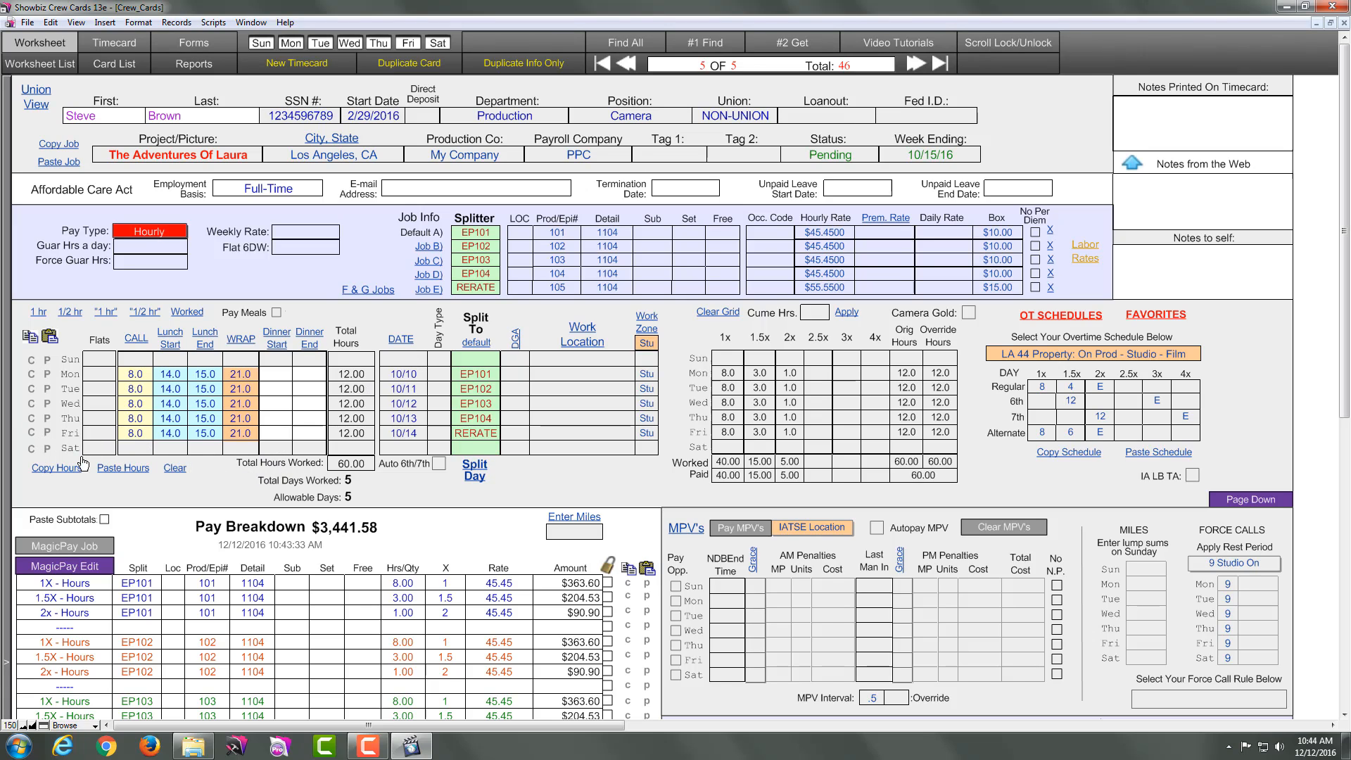
{"action": "left_click", "coordinate": [438, 463]}
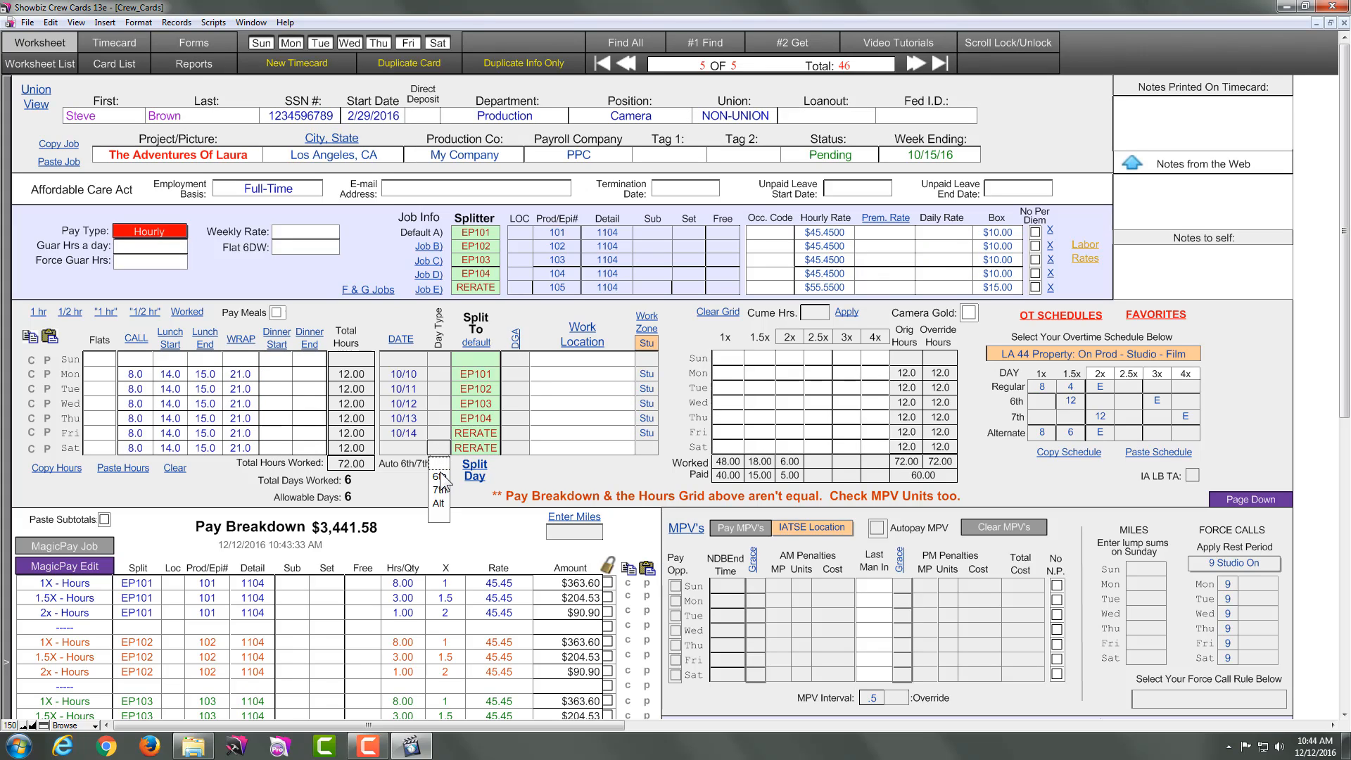
{"action": "left_click", "coordinate": [439, 477]}
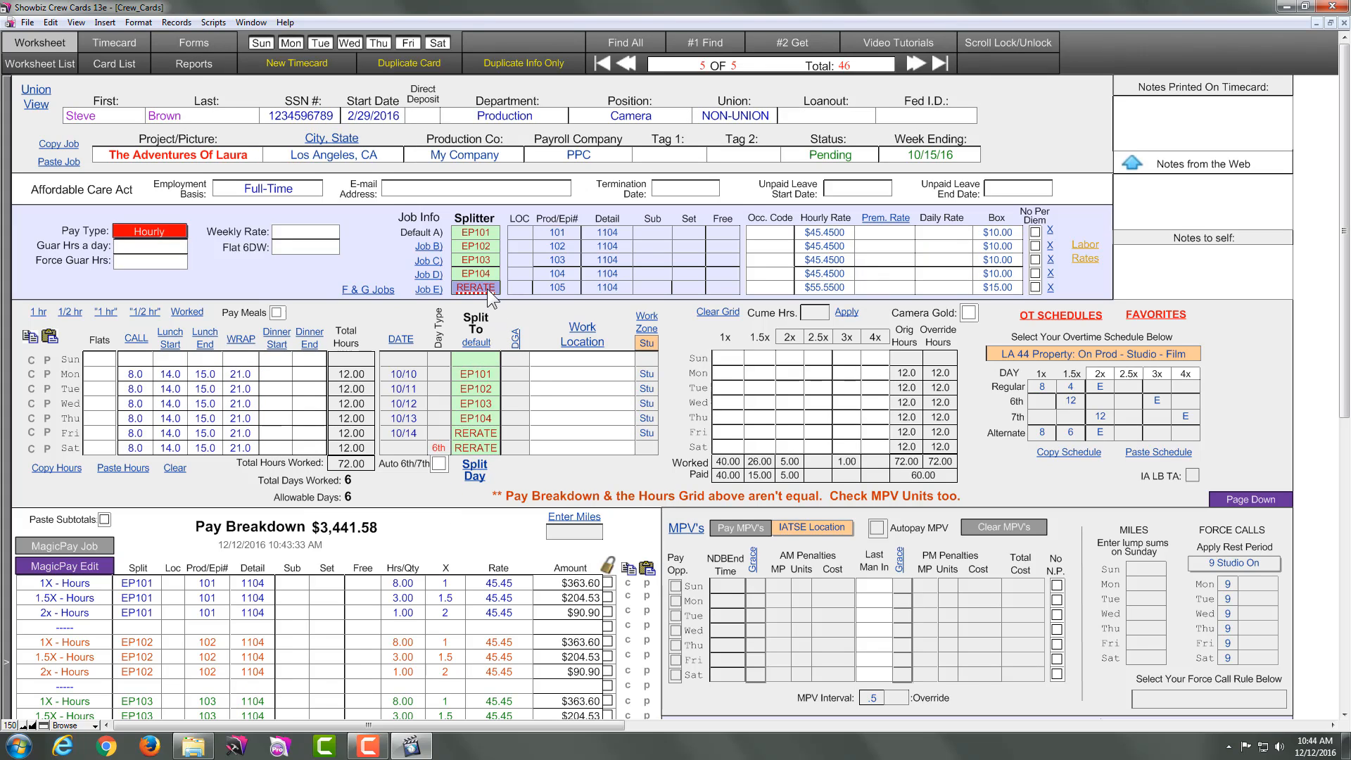
Clear RERATE from Job E's splitter and from the Friday and Saturday splits, and assign EP104 to Friday
{"action": "left_click_drag", "start_coordinate": [487, 288], "coordinate": [485, 439]}
{"action": "key", "text": "Delete"}
{"action": "double_click", "coordinate": [483, 446]}
{"action": "key", "text": "Delete"}
{"action": "double_click", "coordinate": [482, 418]}
{"action": "left_click_drag", "start_coordinate": [482, 418], "coordinate": [480, 434]}
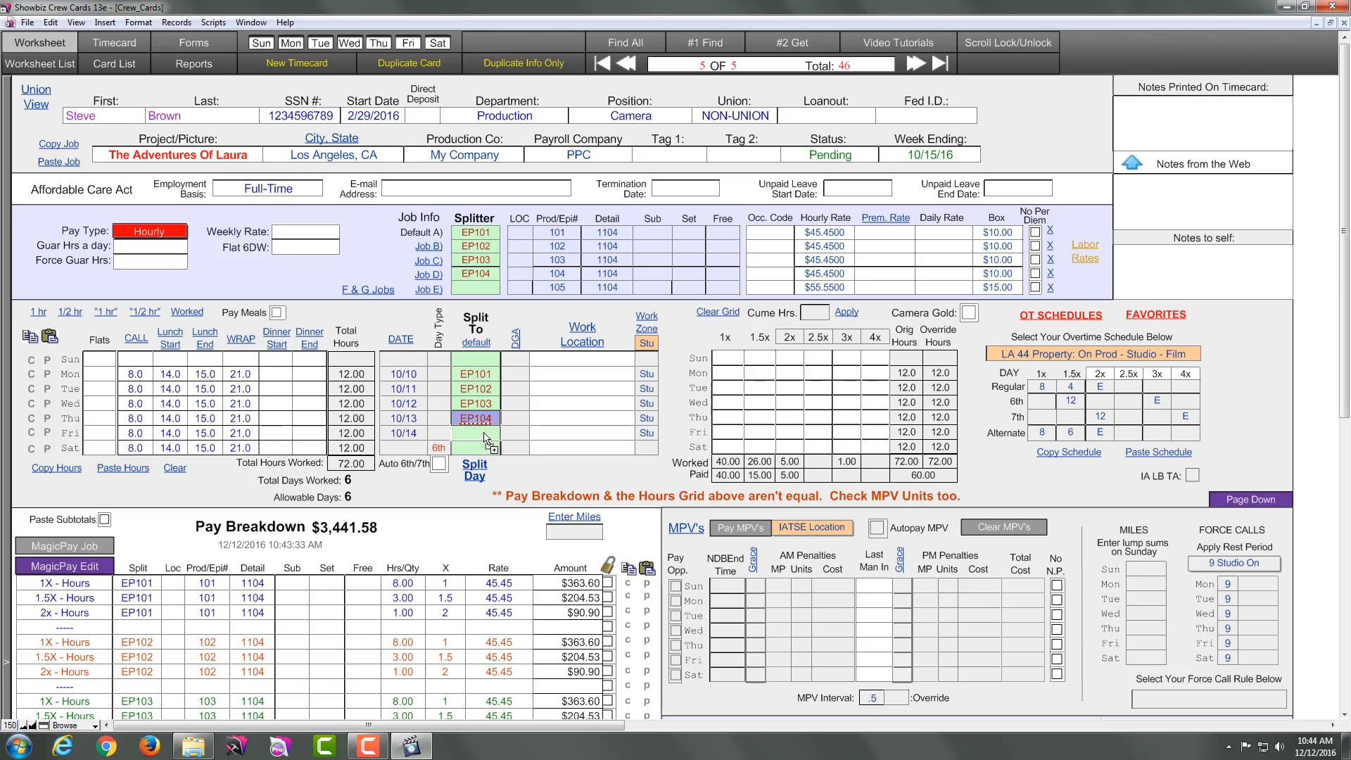
Name Job E's splitter 6th Day, with Saturday split to it, and recalculate the pay breakdown with MagicPay Job
{"action": "left_click", "coordinate": [470, 287]}
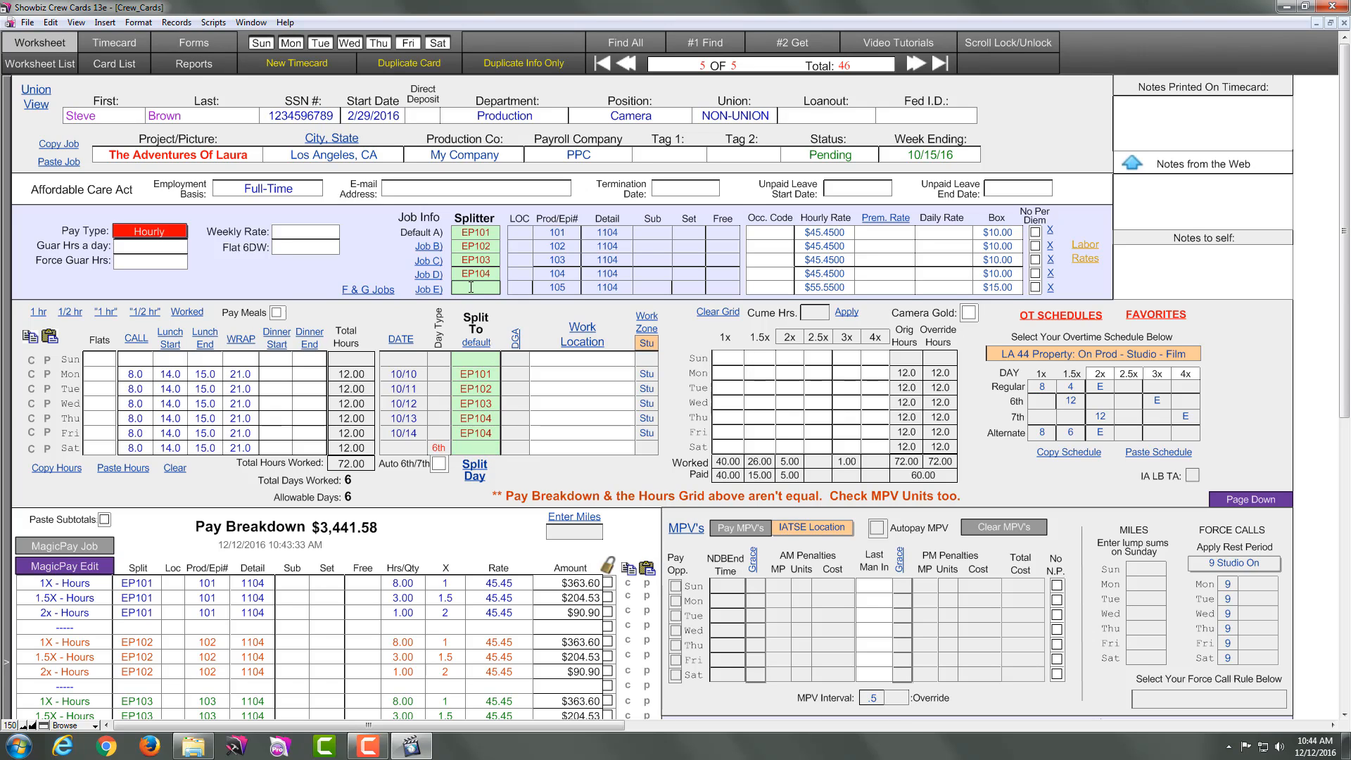
{"action": "type", "text": "6th Day"}
{"action": "left_click", "coordinate": [305, 309]}
{"action": "left_click", "coordinate": [86, 548]}
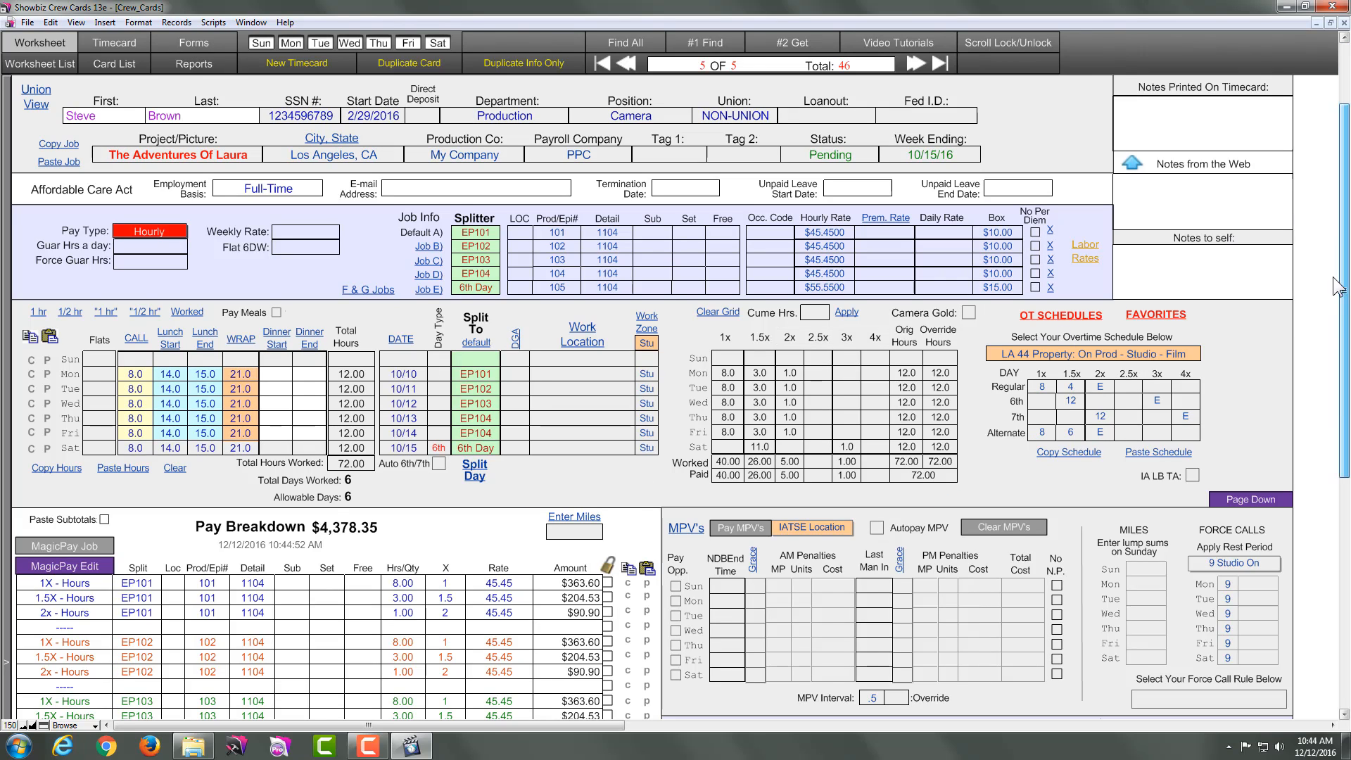
{"action": "scroll", "coordinate": [1335, 285], "scroll_direction": "down", "scroll_amount": 5}
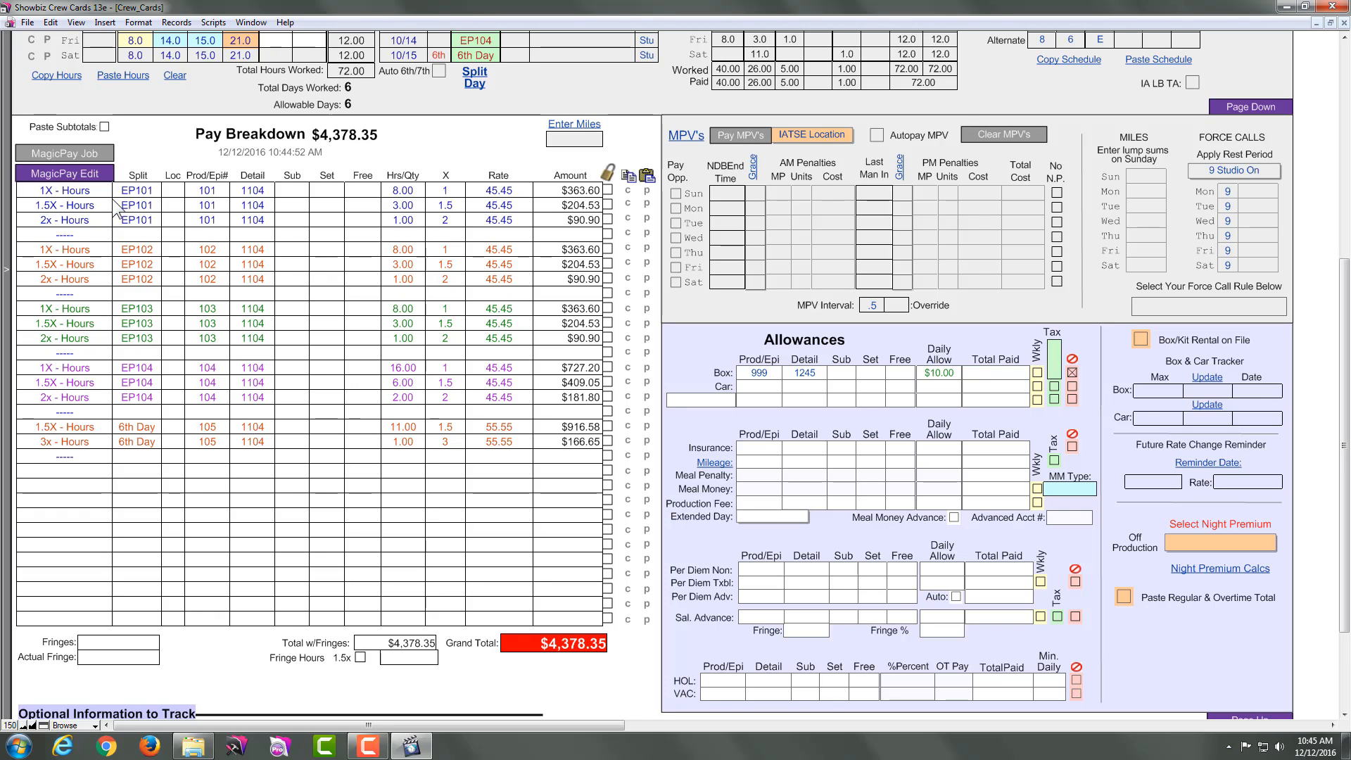
Recalculate the pay breakdown with MagicPay Edit and review its lines grouped by hour type
{"action": "left_click", "coordinate": [91, 181]}
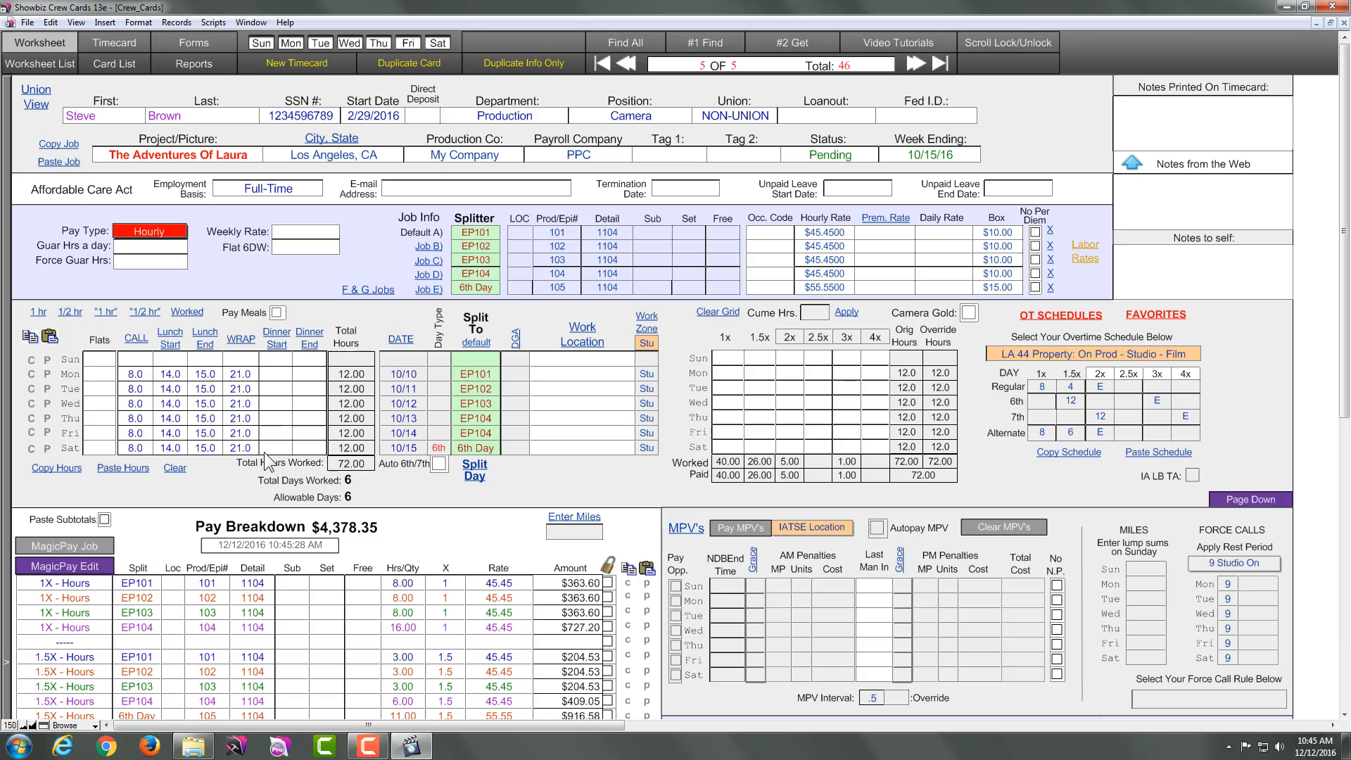
{"action": "left_click", "coordinate": [1242, 499]}
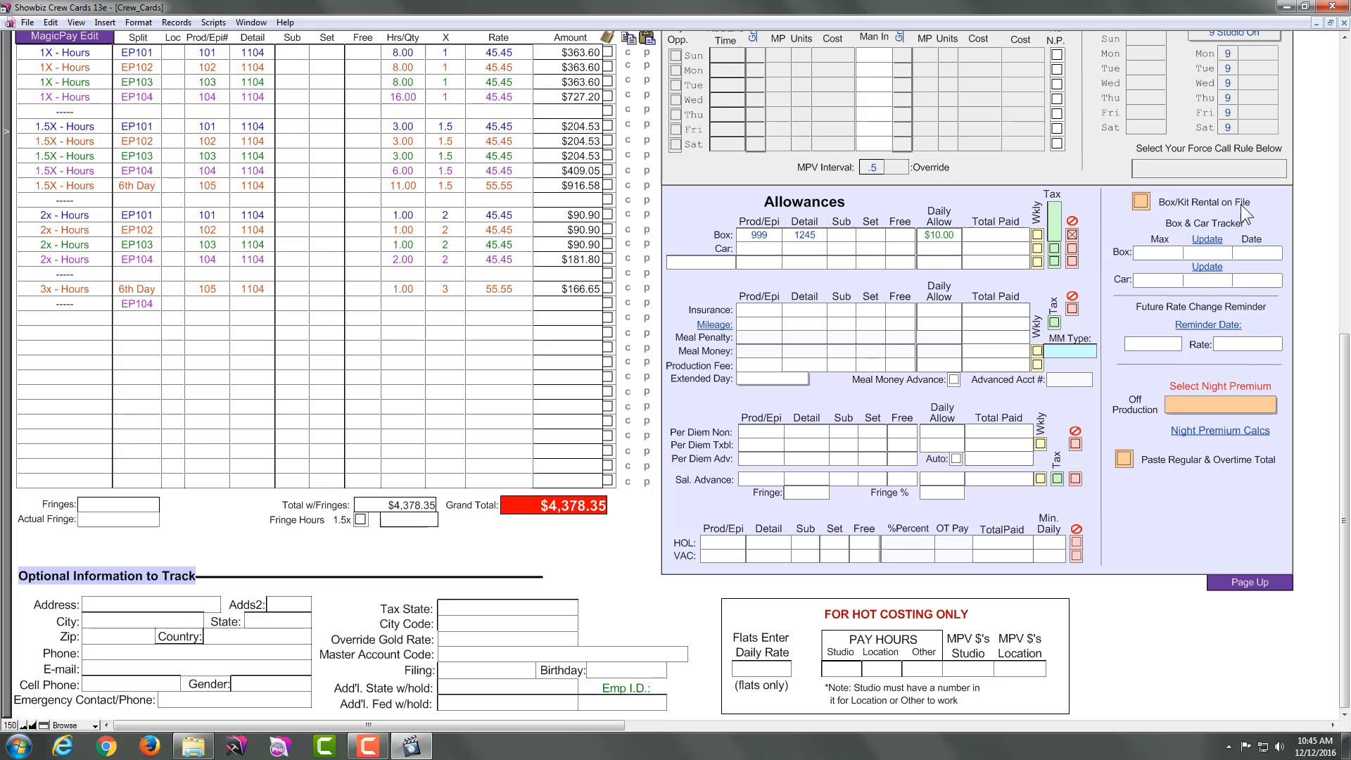
{"action": "left_click_drag", "start_coordinate": [1344, 359], "coordinate": [1343, 338]}
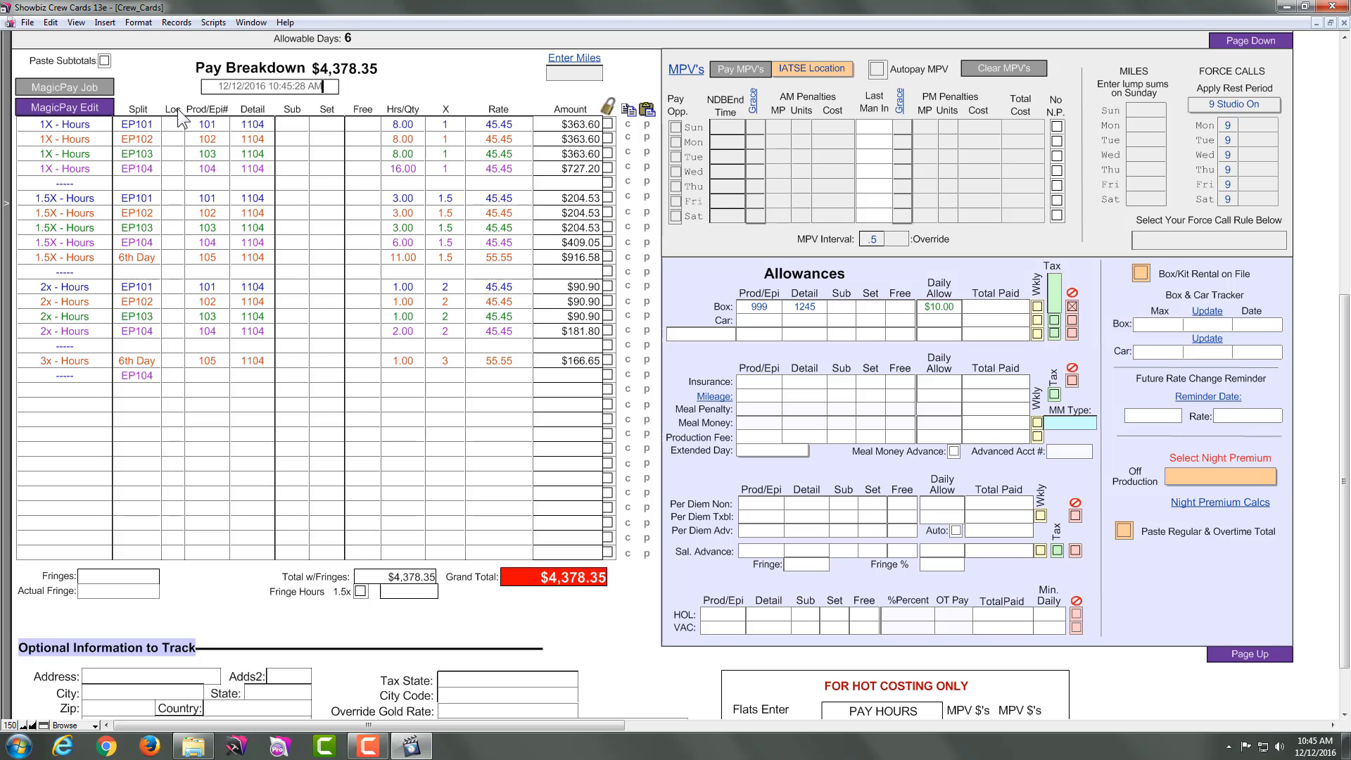
Return the pay breakdown to grouping by job with MagicPay Job and review its lines
{"action": "left_click", "coordinate": [83, 89]}
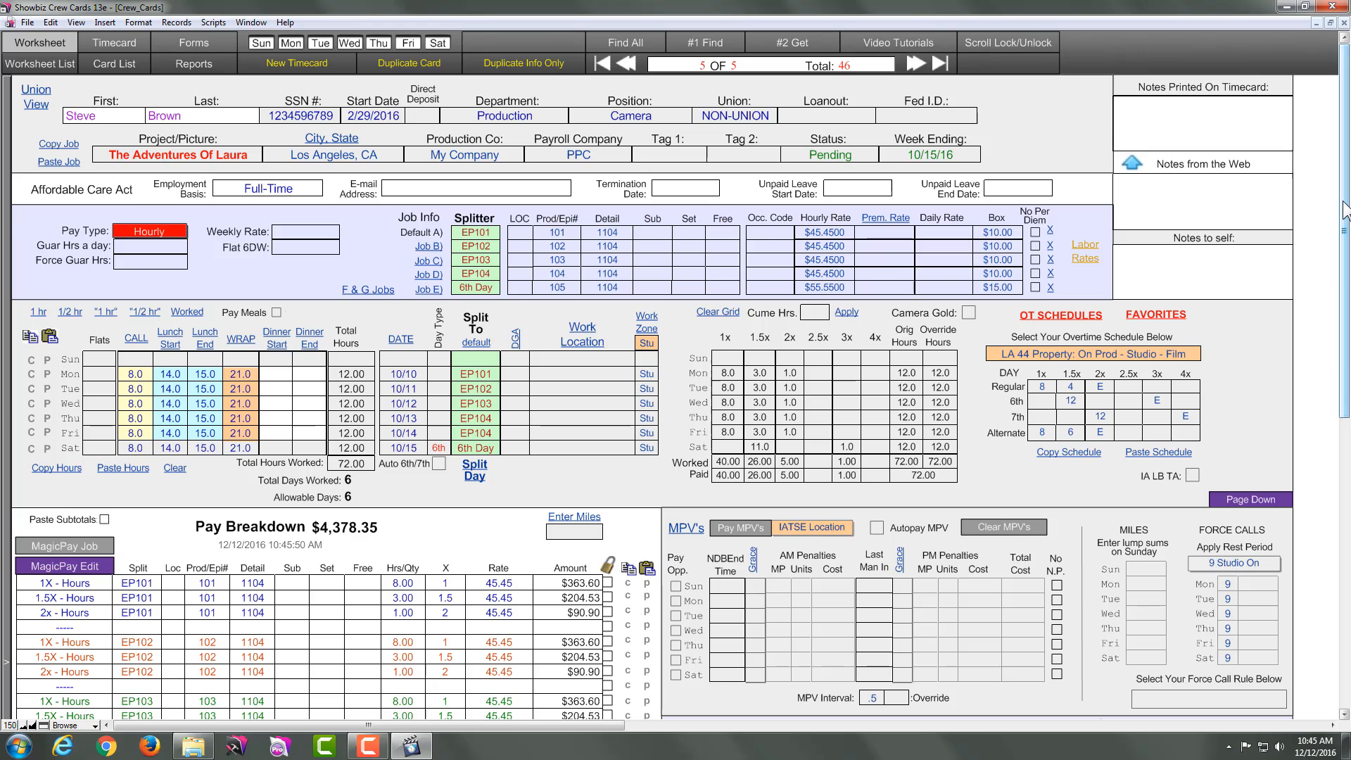
{"action": "left_click_drag", "start_coordinate": [1344, 211], "coordinate": [1345, 318]}
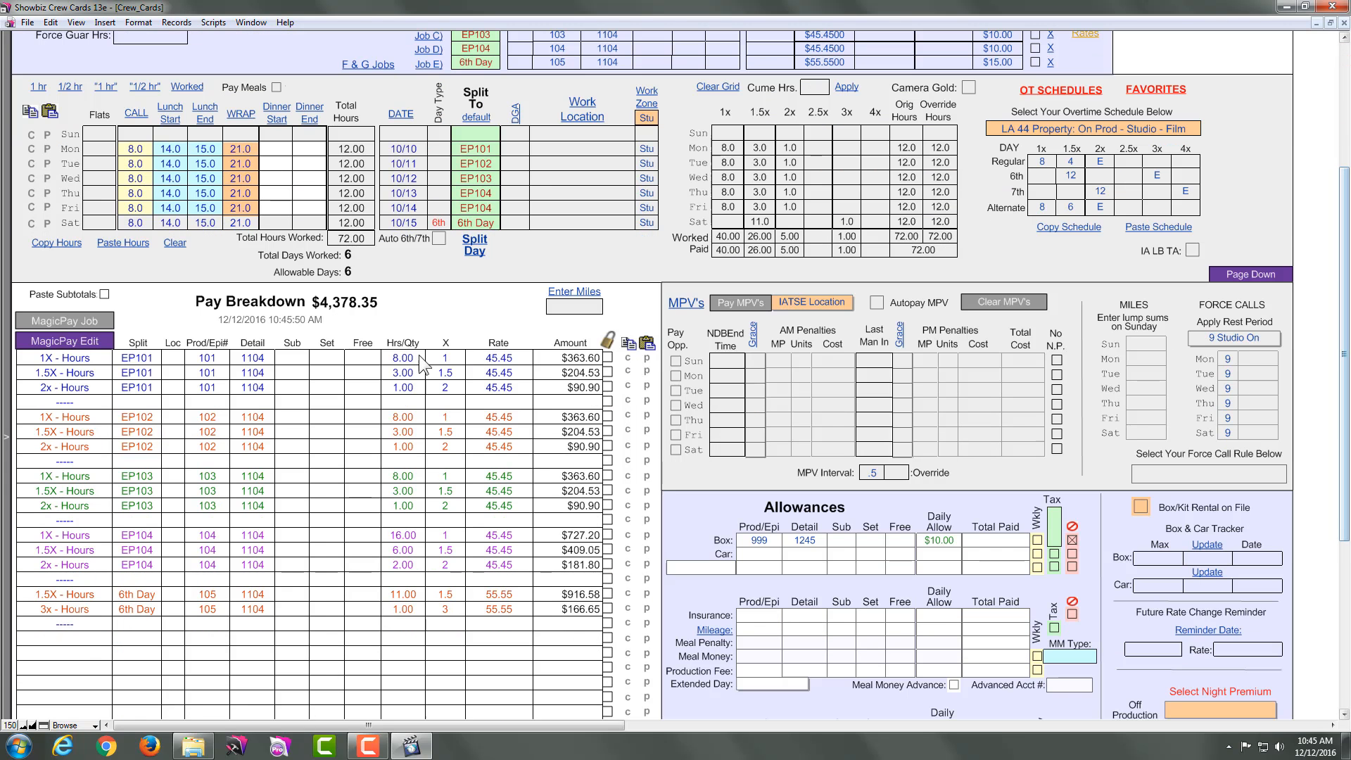